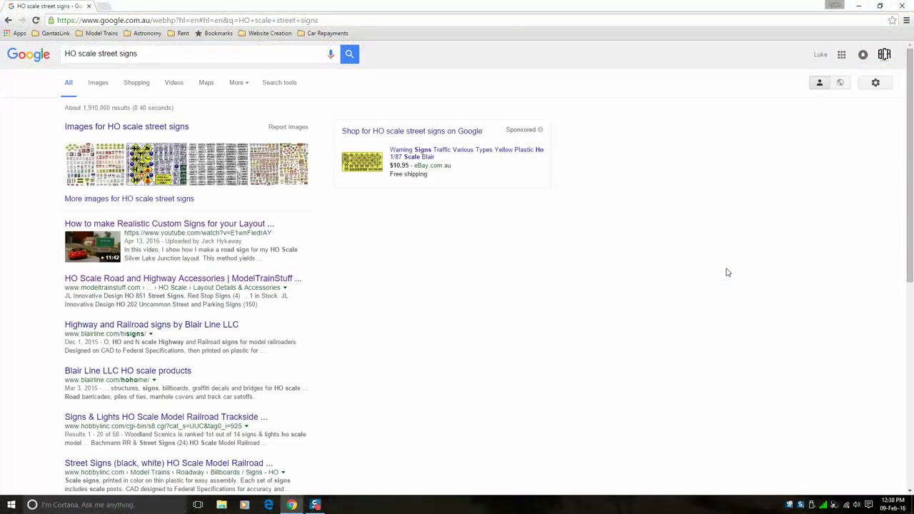
# Step: Open the ModelTrainStuff road accessories page and go to the HO 202 Uncommon Street and Parking Signs set
pyautogui.click(255, 282)
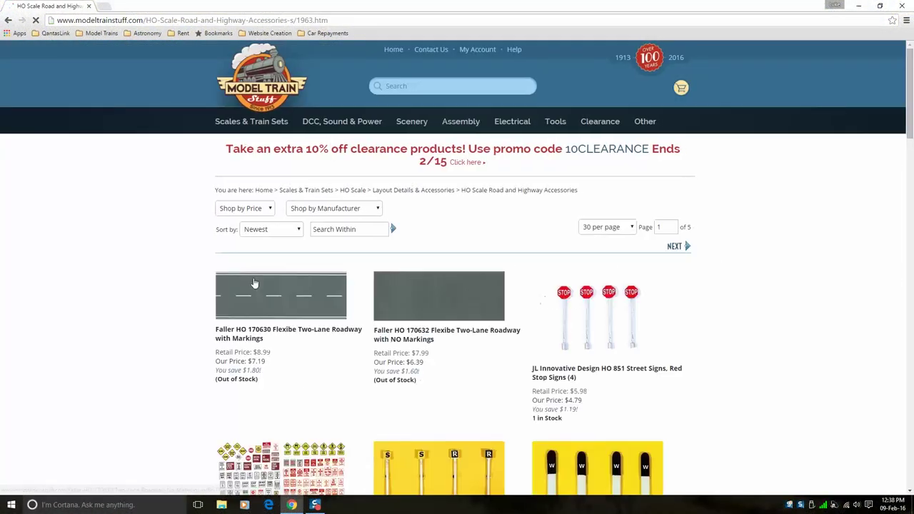
pyautogui.scroll(-3, 391, 308)
pyautogui.scroll(-1, 390, 308)
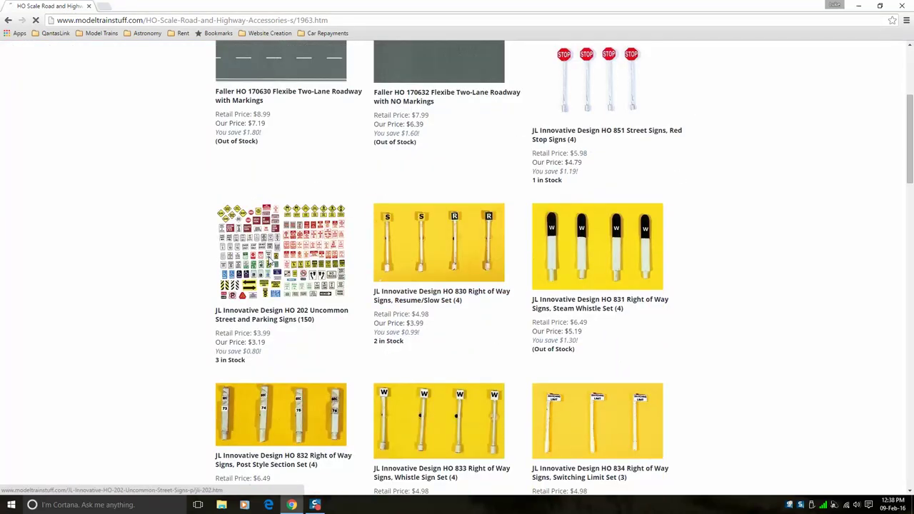
pyautogui.click(268, 259)
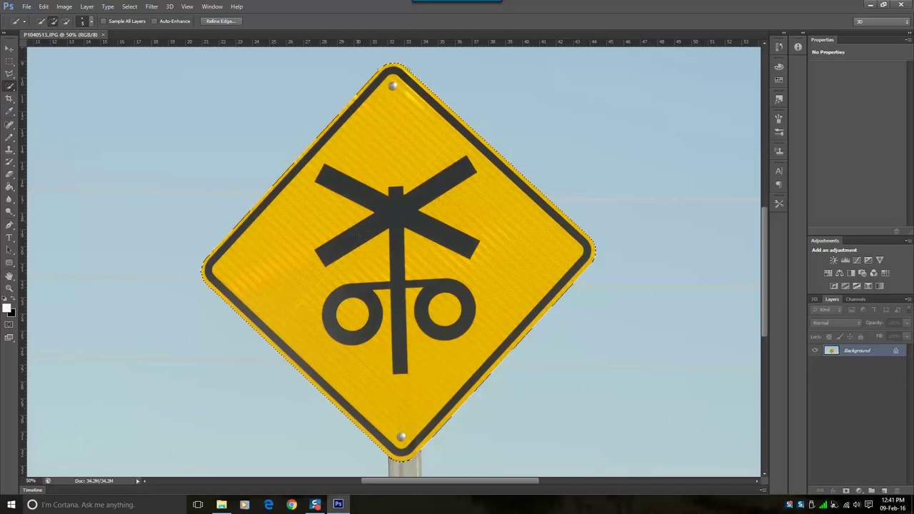
# Step: Copy the crossing sign onto its own layer and hide the Background layer
pyautogui.hotkey('ctrl', 'shift', 'j')
pyautogui.click(815, 362)
pyautogui.click(44, 6)
pyautogui.press('Escape')
pyautogui.press('m')
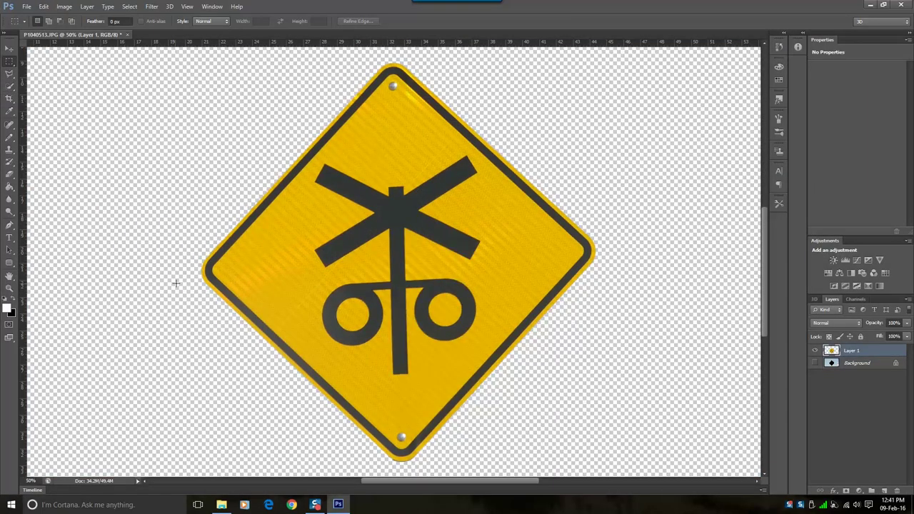
# Step: Crop the canvas to a rectangle around the sign and clear the selection
pyautogui.moveTo(271, 177); pyautogui.dragTo(595, 464)
pyautogui.click(44, 7)
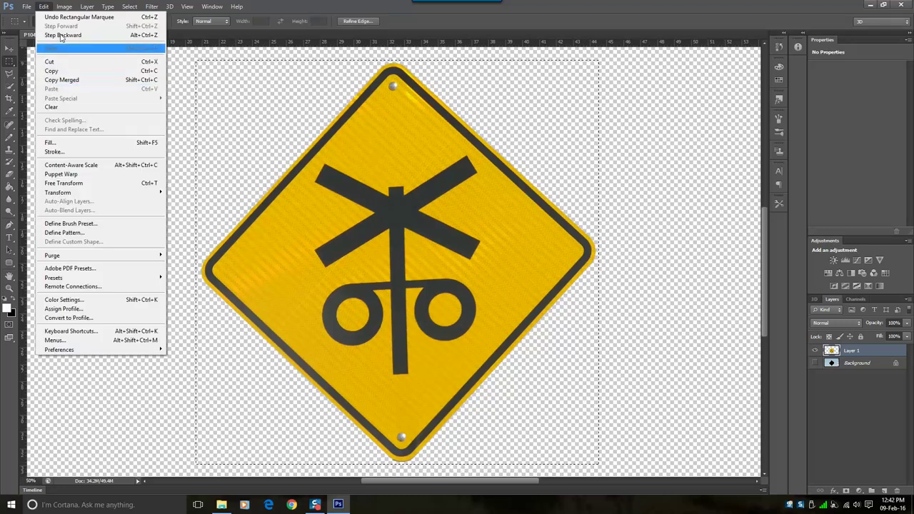
pyautogui.click(86, 164)
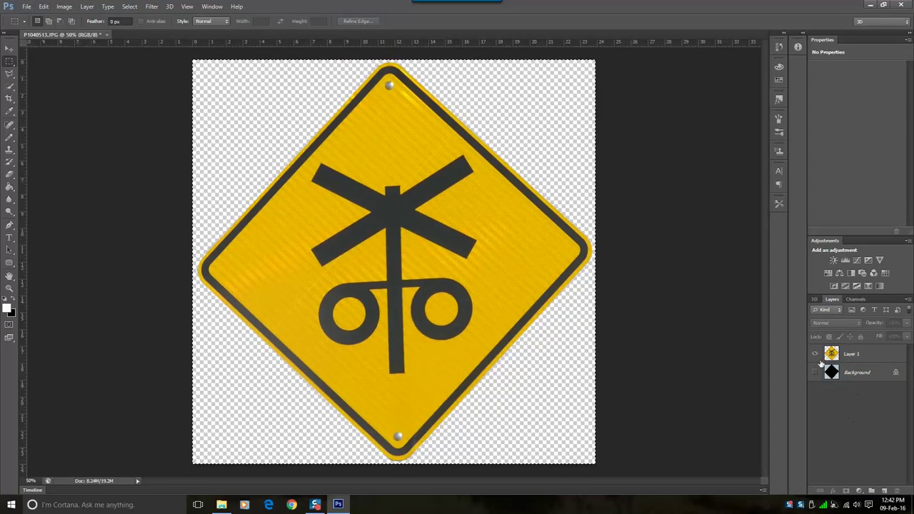
pyautogui.hotkey('ctrl', 'd')
# Step: Rotate the sign layer about 2.5° to straighten it
pyautogui.click(44, 7)
pyautogui.moveTo(85, 192)
pyautogui.click(181, 214)
pyautogui.moveTo(571, 229); pyautogui.dragTo(511, 253)
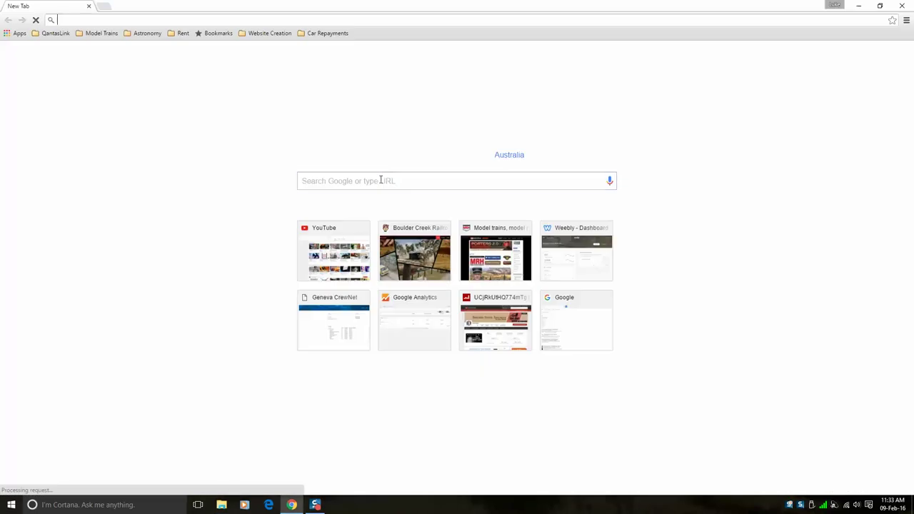
# Step: Search the web for 'jason signs australia'
pyautogui.click(381, 180)
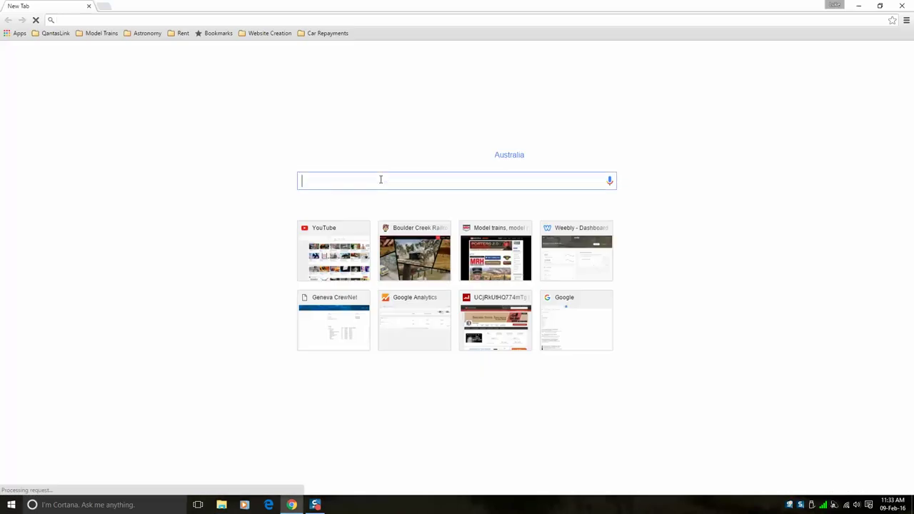
pyautogui.write('jason signs australia')
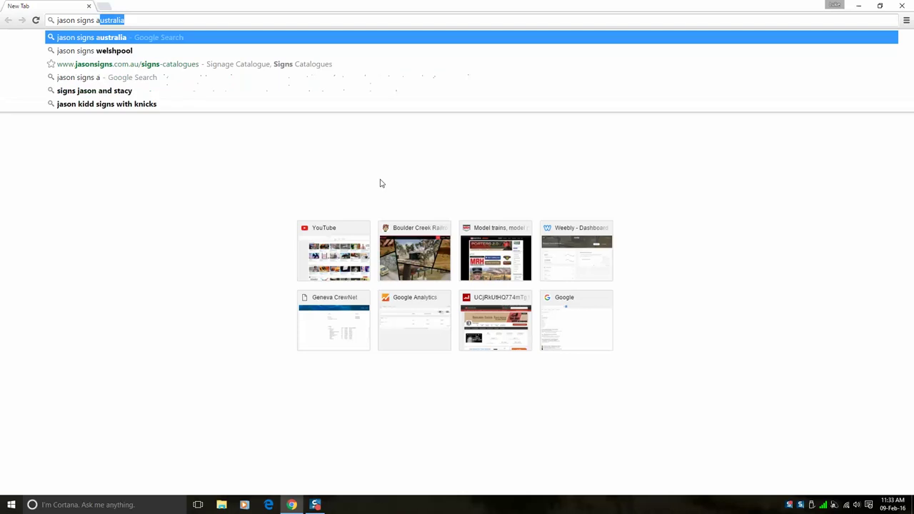
pyautogui.press('Return')
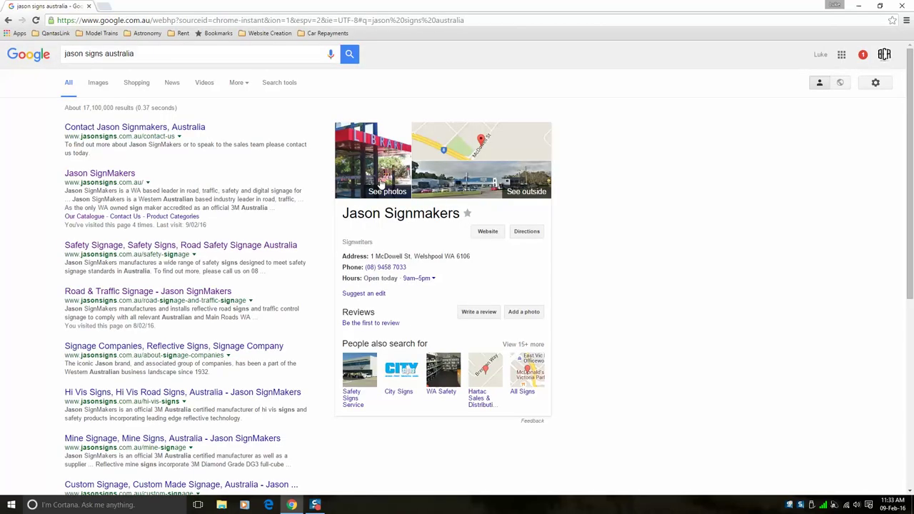
# Step: Go to the Jason SignMakers catalogue page and open the Product Catalogue full screen
pyautogui.click(98, 173)
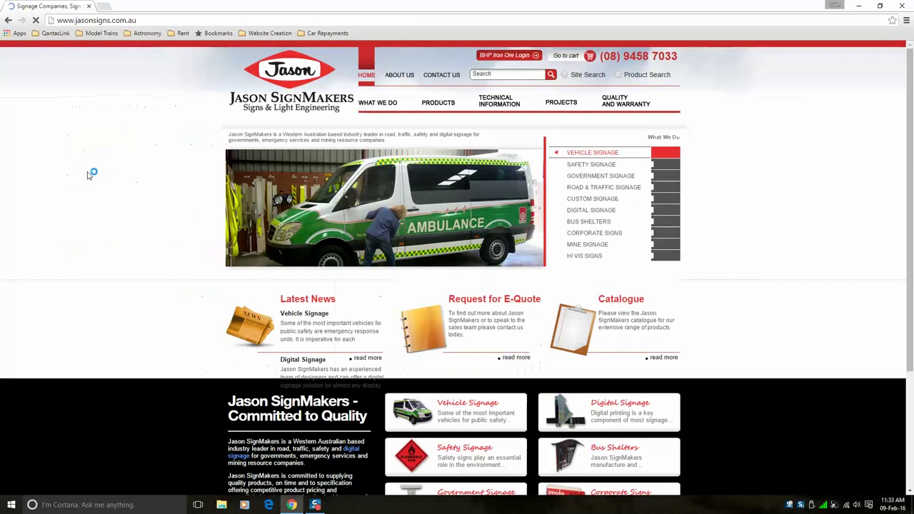
pyautogui.click(625, 308)
pyautogui.scroll(-1, 644, 278)
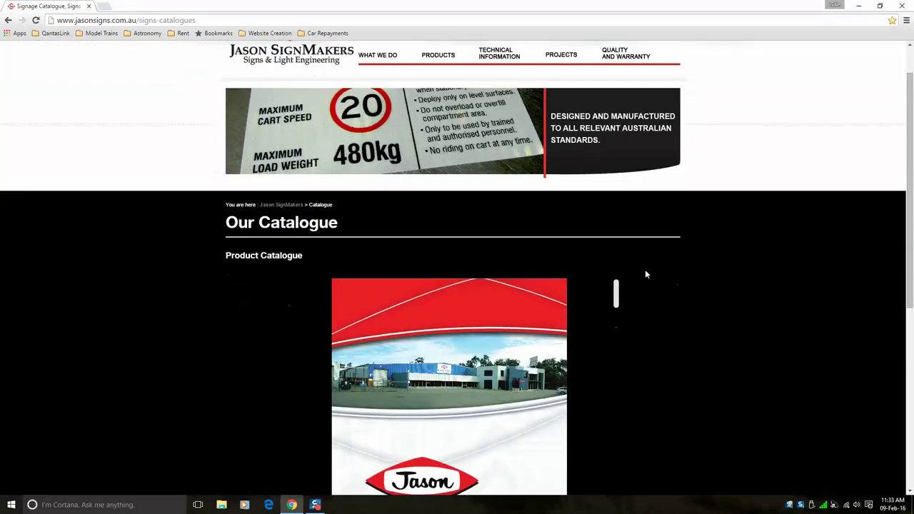
pyautogui.scroll(-3, 646, 274)
pyautogui.click(493, 231)
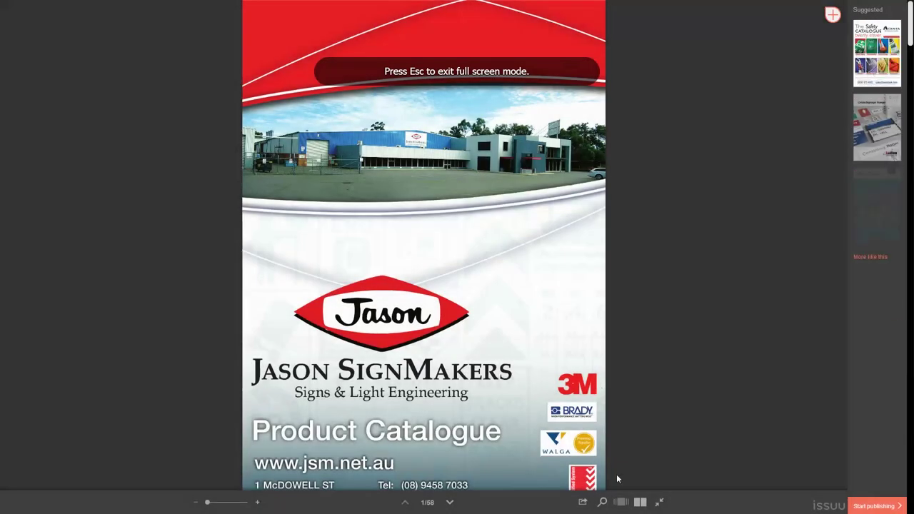
# Step: Page through spreads 4-5, 6-7 and 8-9 to the warning signs page and zoom in
pyautogui.click(638, 503)
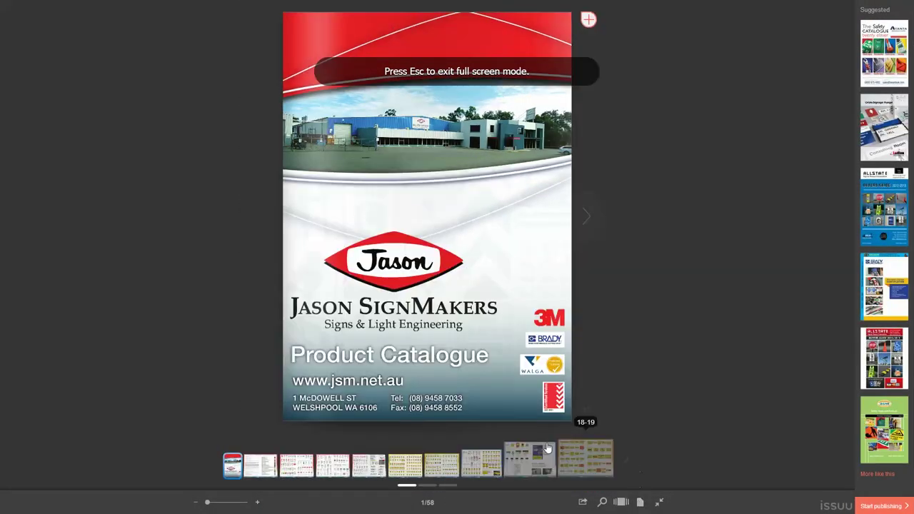
pyautogui.click(335, 466)
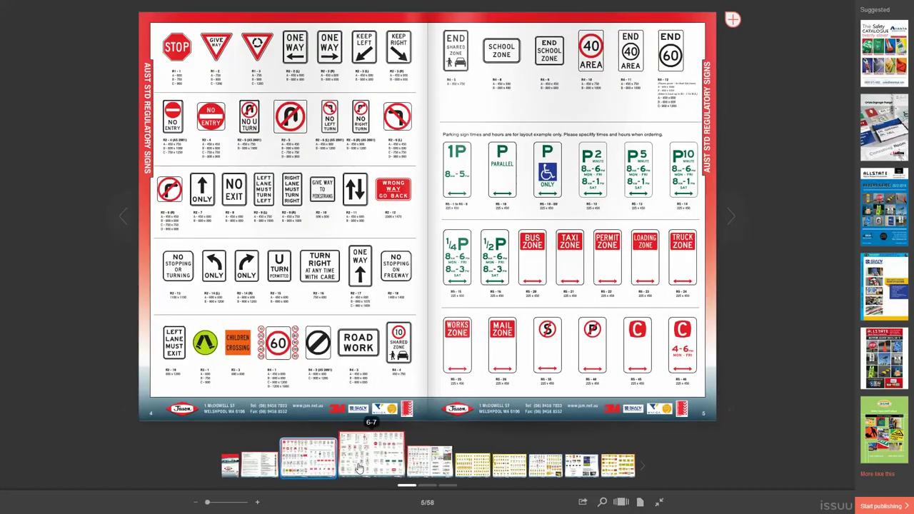
pyautogui.click(362, 465)
pyautogui.click(405, 466)
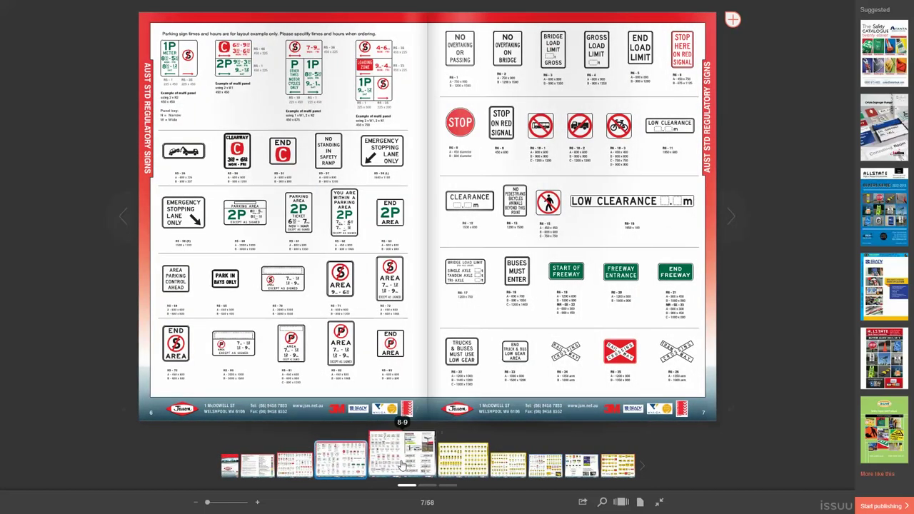
pyautogui.click(463, 461)
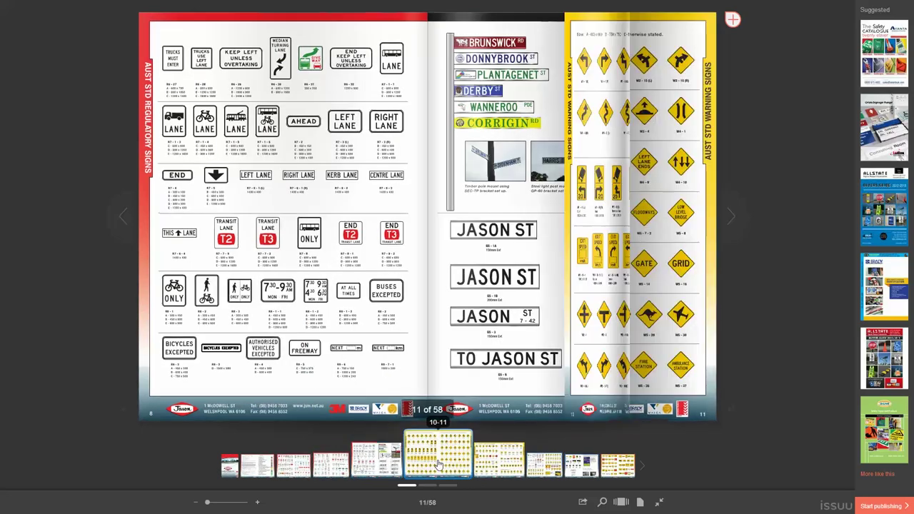
pyautogui.click(282, 193)
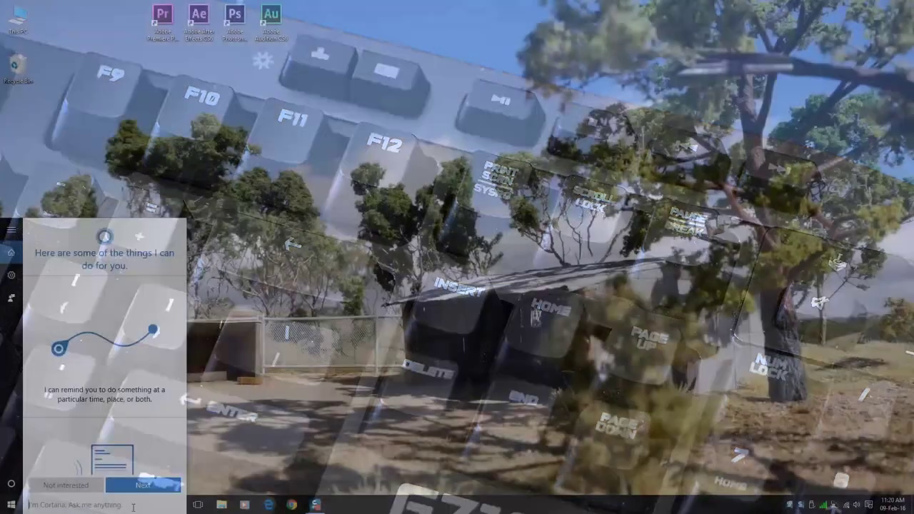
# Step: Launch Paint, paste the warning signs image and crop it to the W5-73 gravel roads sign
pyautogui.write('paint')
pyautogui.press('Return')
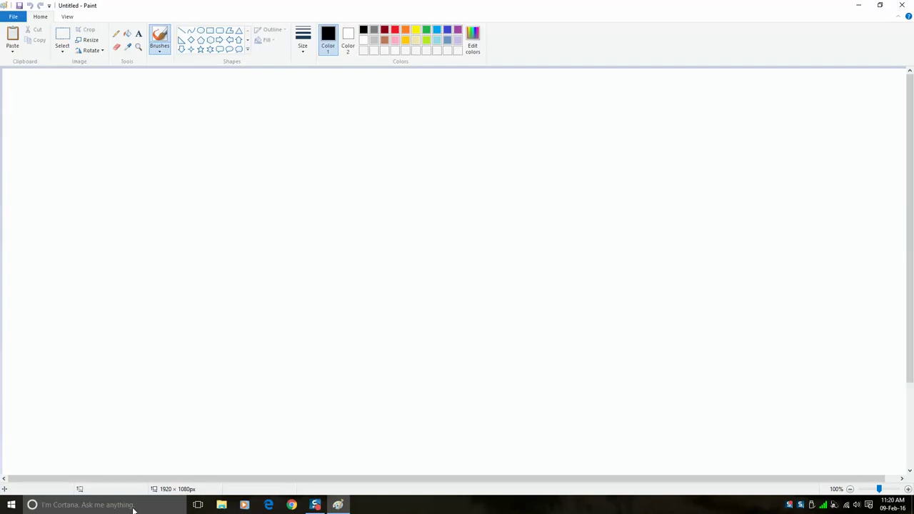
pyautogui.click(12, 36)
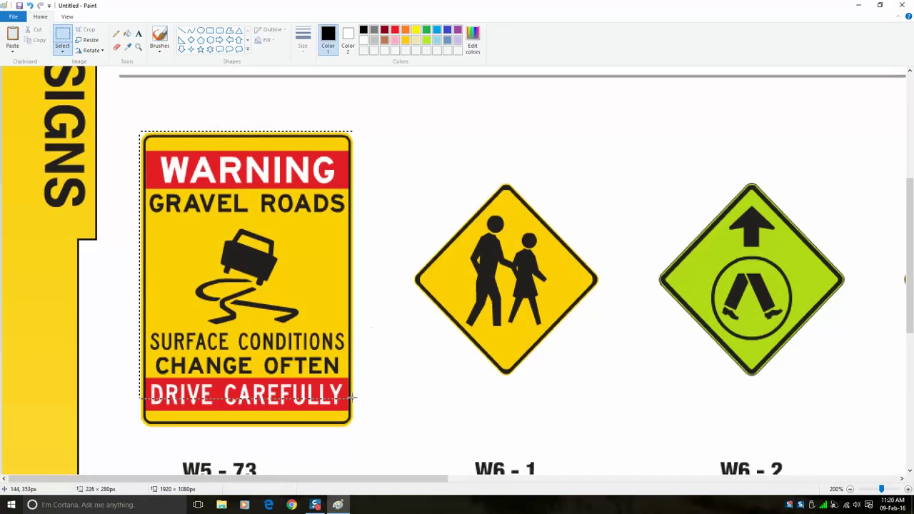
pyautogui.moveTo(354, 426); pyautogui.dragTo(353, 427)
pyautogui.click(87, 30)
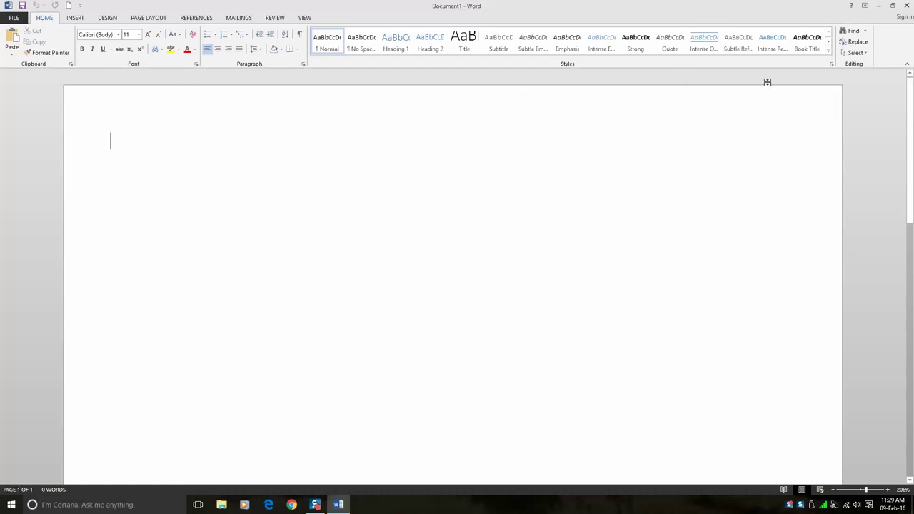
# Step: Show the rulers and set 'Show measurements in units of' to Millimeters in Advanced options
pyautogui.click(306, 19)
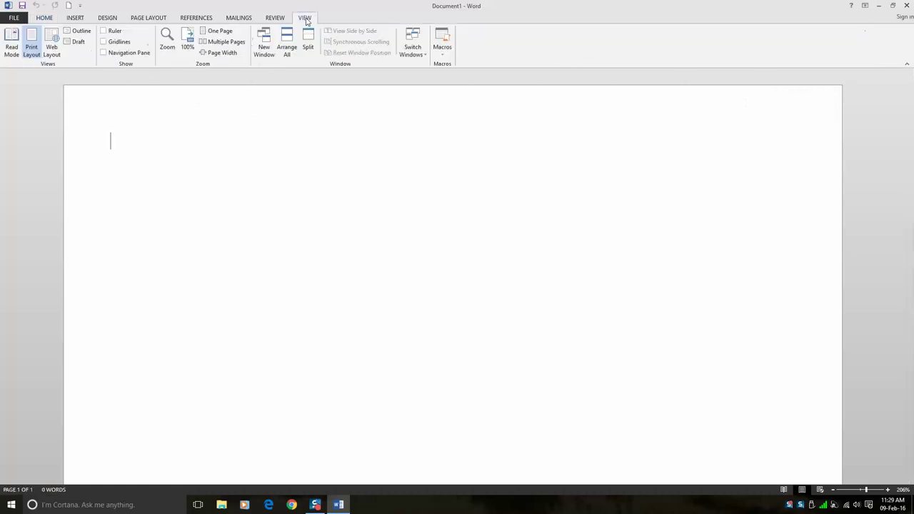
pyautogui.click(105, 31)
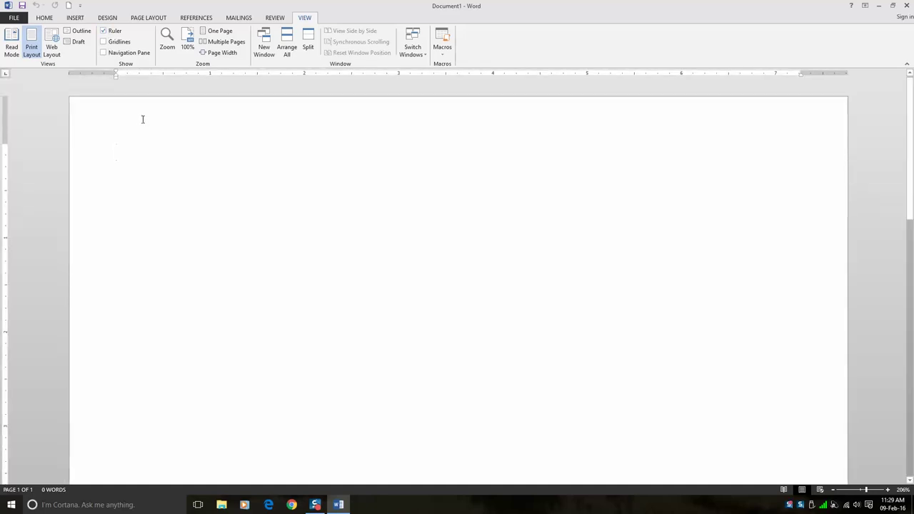
pyautogui.click(13, 17)
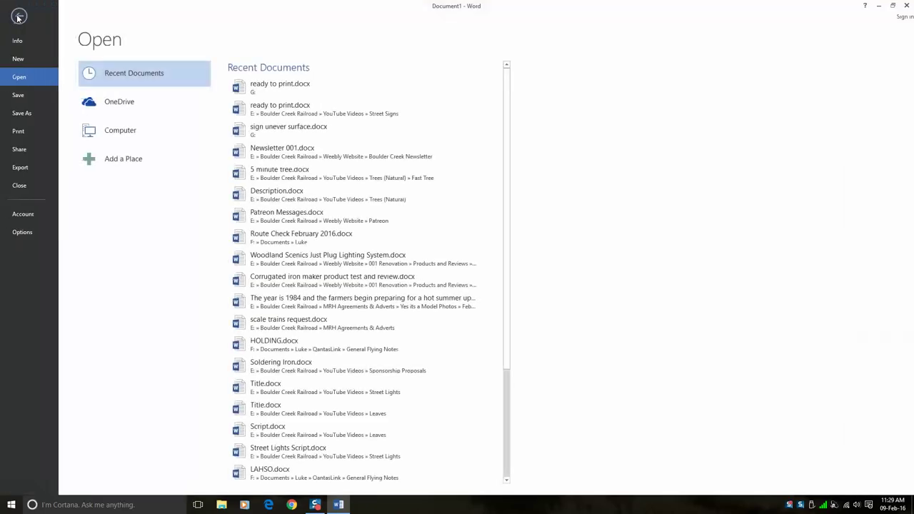
pyautogui.click(20, 232)
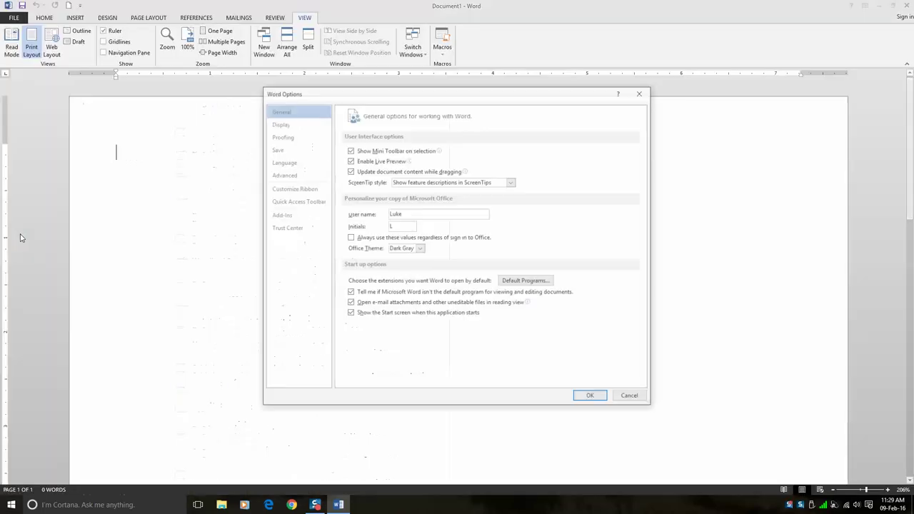
pyautogui.click(282, 175)
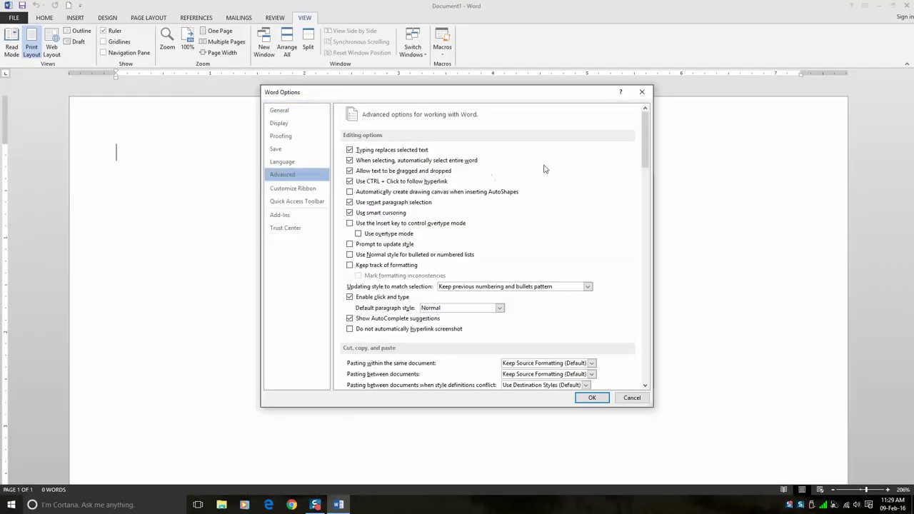
pyautogui.moveTo(646, 150); pyautogui.dragTo(652, 264)
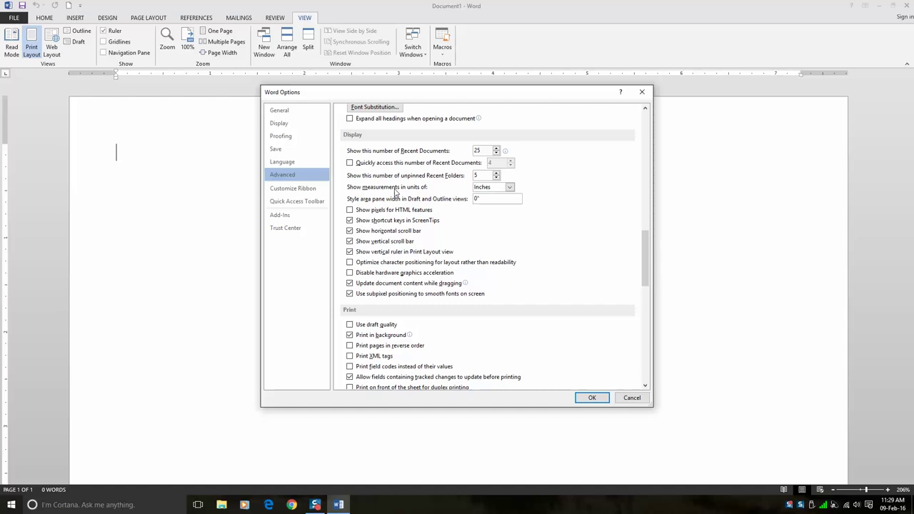
pyautogui.click(511, 188)
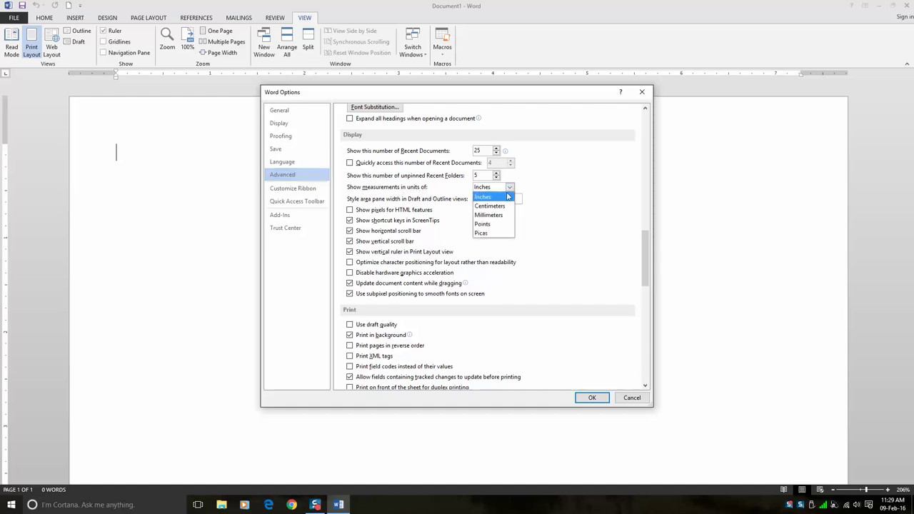
pyautogui.click(490, 215)
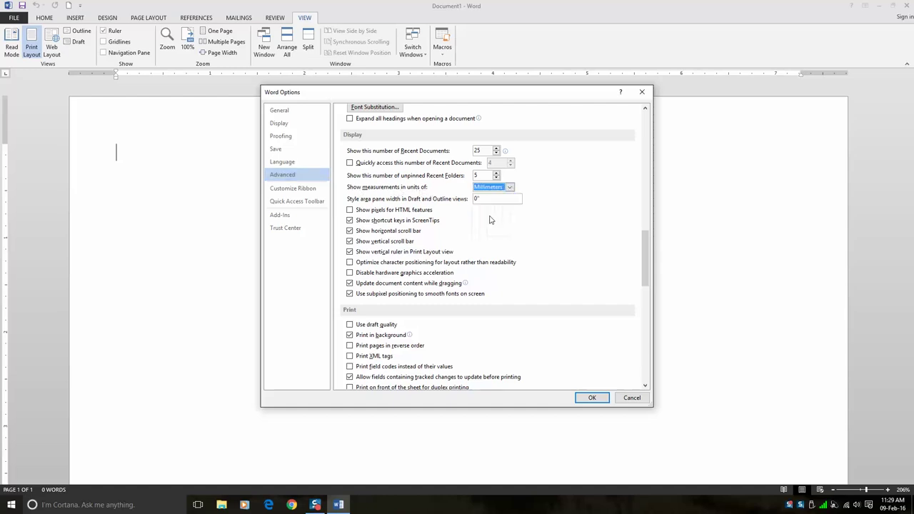
pyautogui.click(590, 397)
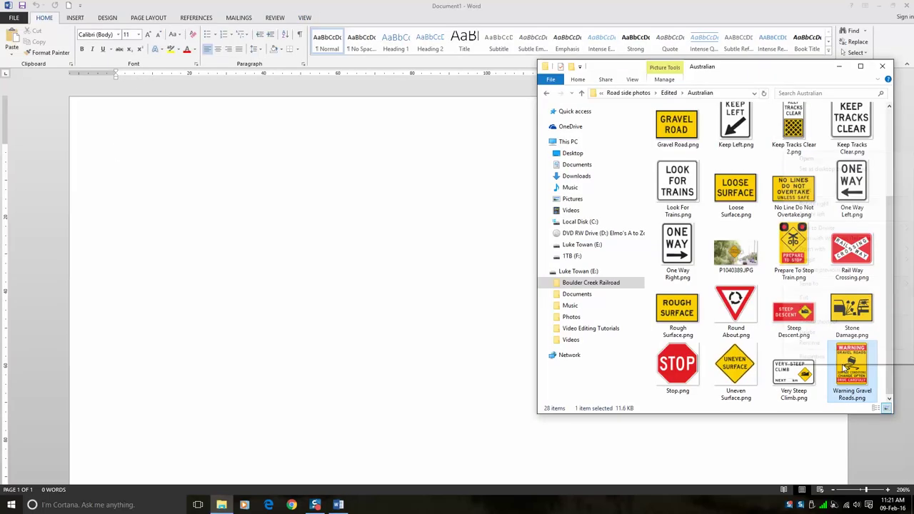
# Step: Paste the Warning Gravel Roads image from Explorer into Word and shrink it to a small sign
pyautogui.rightClick(844, 367)
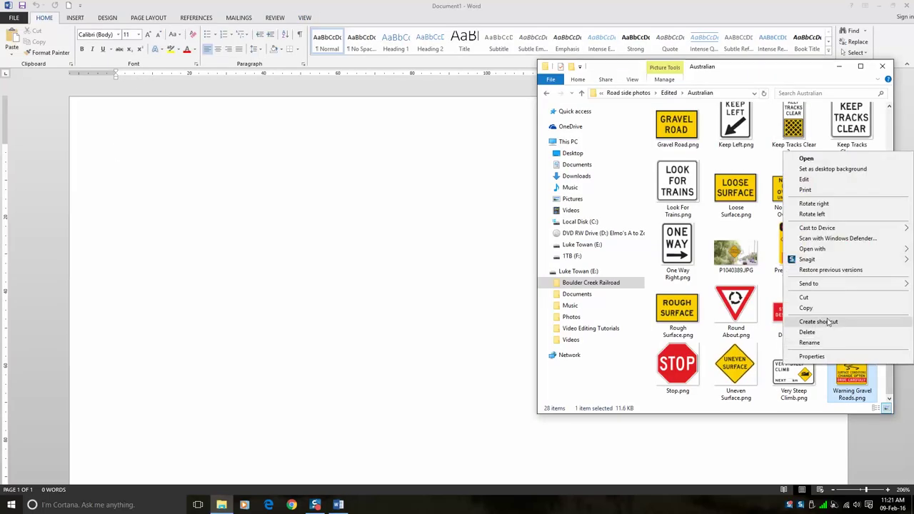
pyautogui.click(806, 307)
pyautogui.click(210, 187)
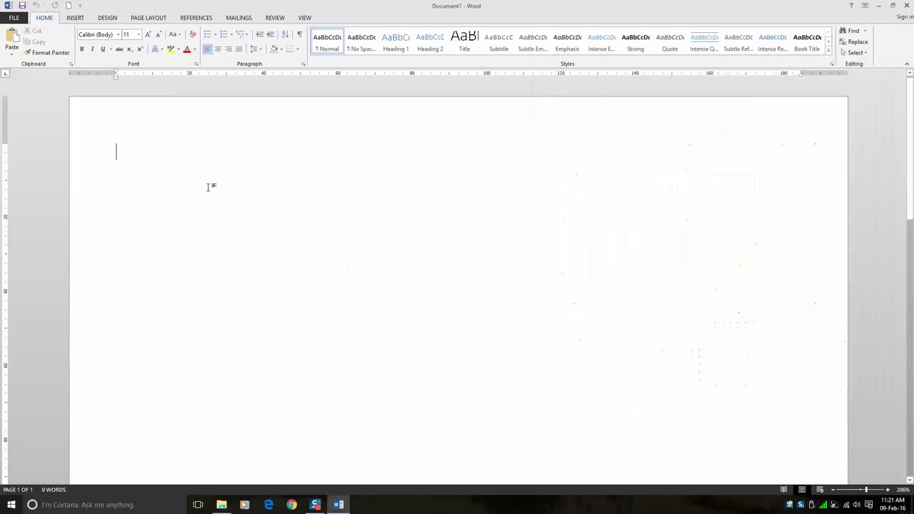
pyautogui.rightClick(117, 152)
pyautogui.click(137, 194)
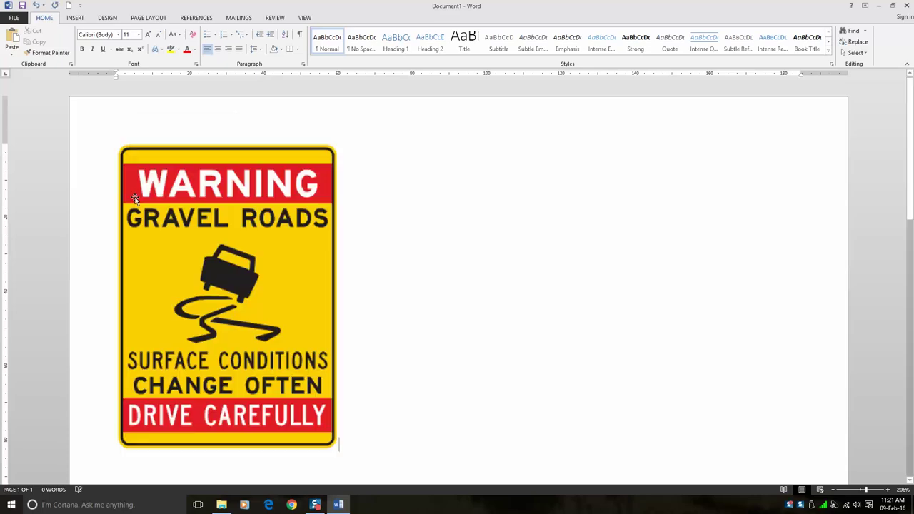
pyautogui.click(306, 319)
pyautogui.moveTo(336, 447); pyautogui.dragTo(153, 194)
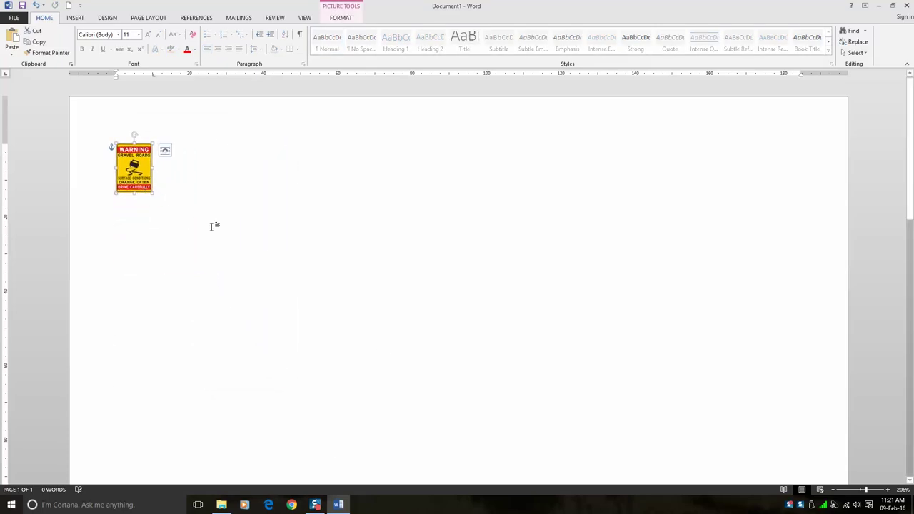
# Step: Copy the small sign and paste a second copy beside it, keeping formatting
pyautogui.moveTo(910, 165); pyautogui.dragTo(912, 194)
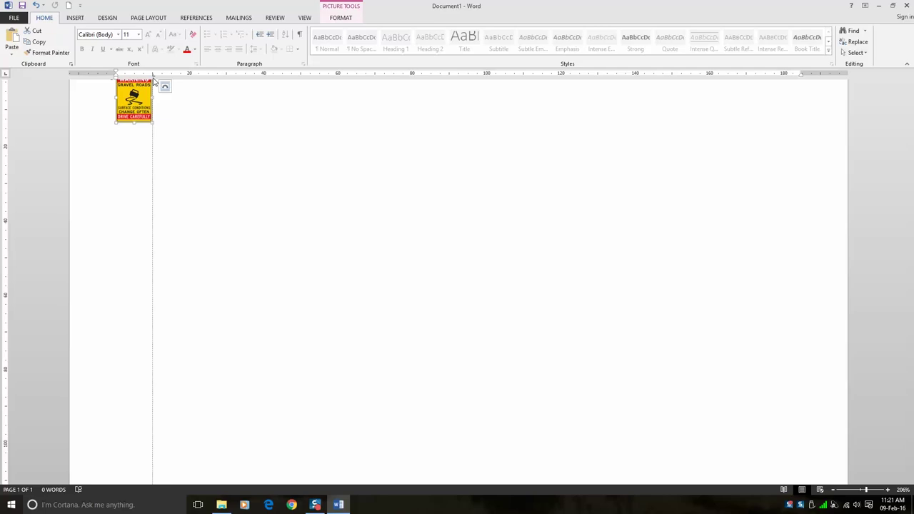
pyautogui.scroll(2, 200, 228)
pyautogui.rightClick(140, 183)
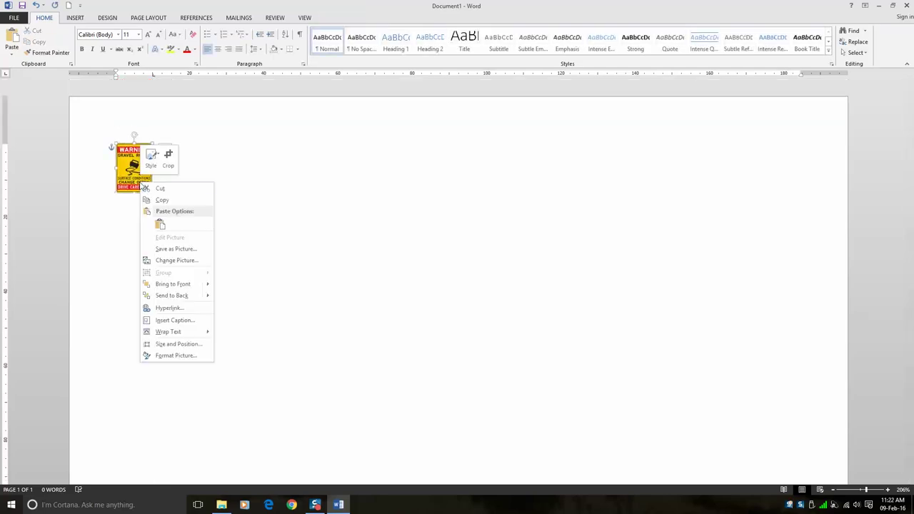
pyautogui.click(161, 200)
pyautogui.rightClick(194, 174)
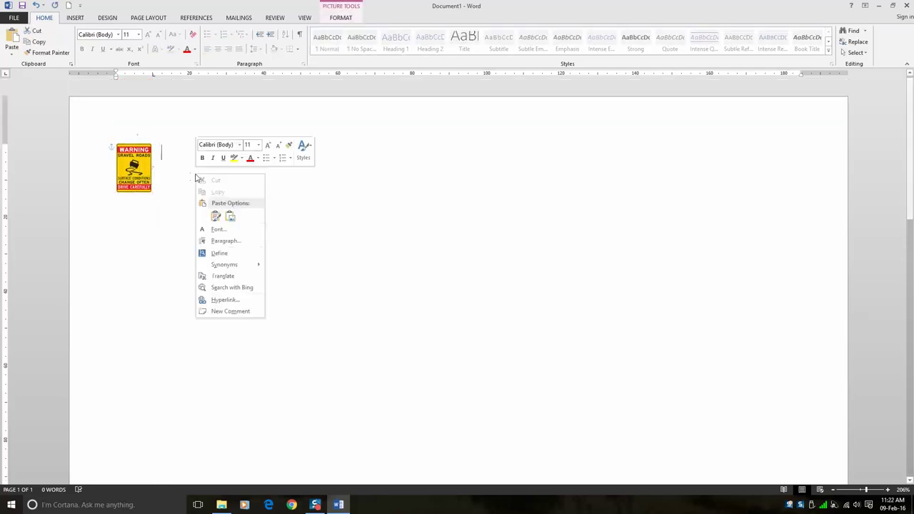
pyautogui.click(215, 218)
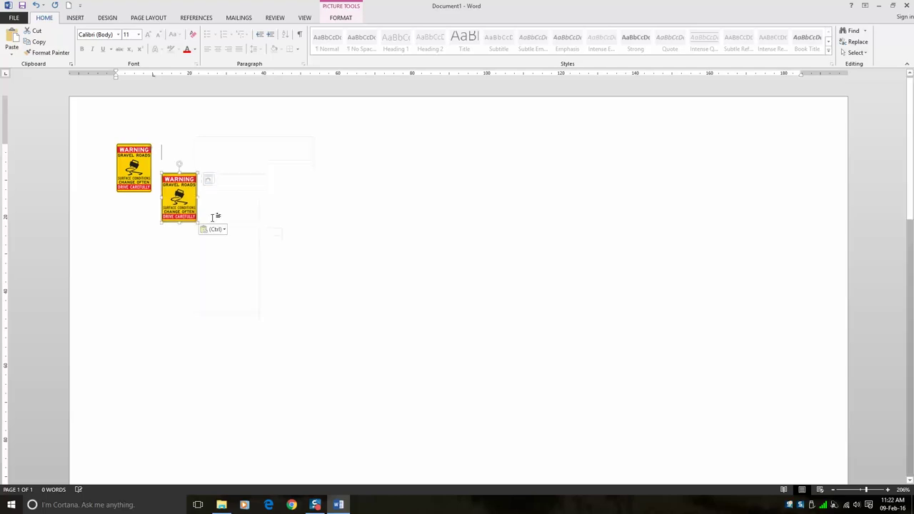
# Step: Move the Look for Trains copy to the end of the row and view the document's file info
pyautogui.press('Left')
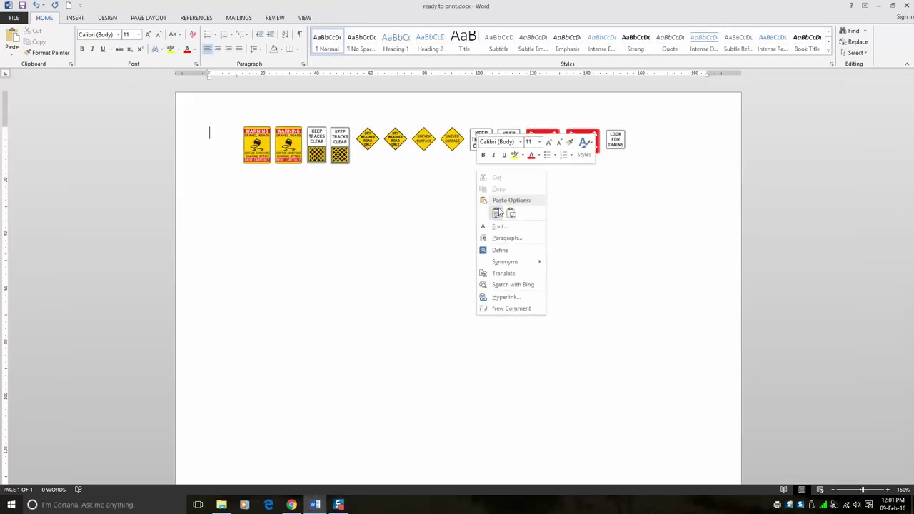
pyautogui.moveTo(220, 162); pyautogui.dragTo(620, 166)
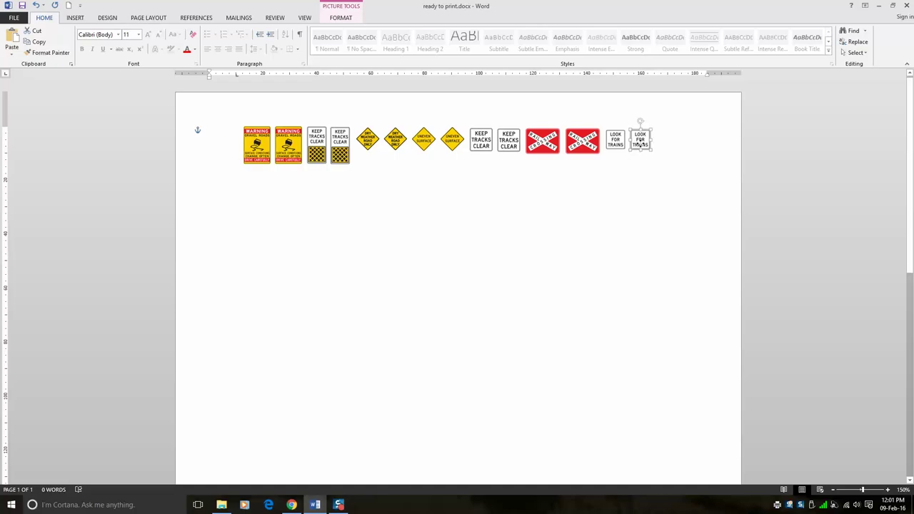
pyautogui.click(17, 18)
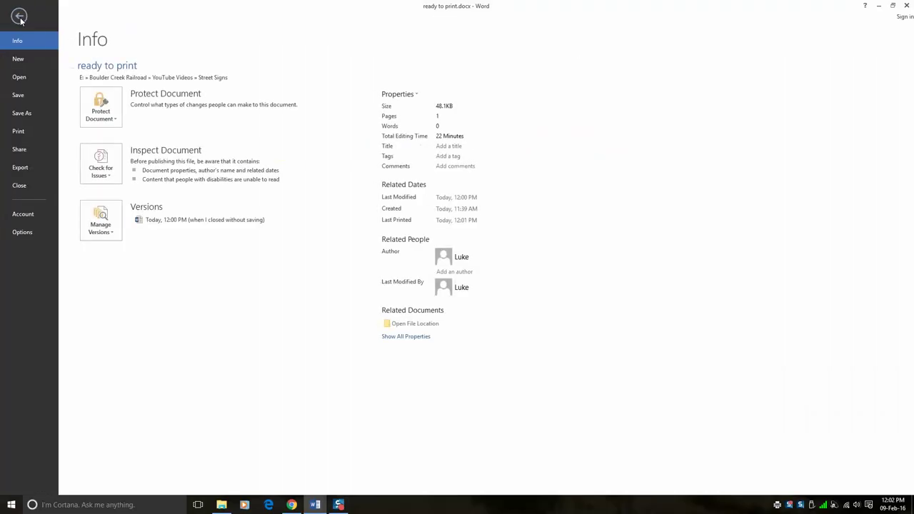